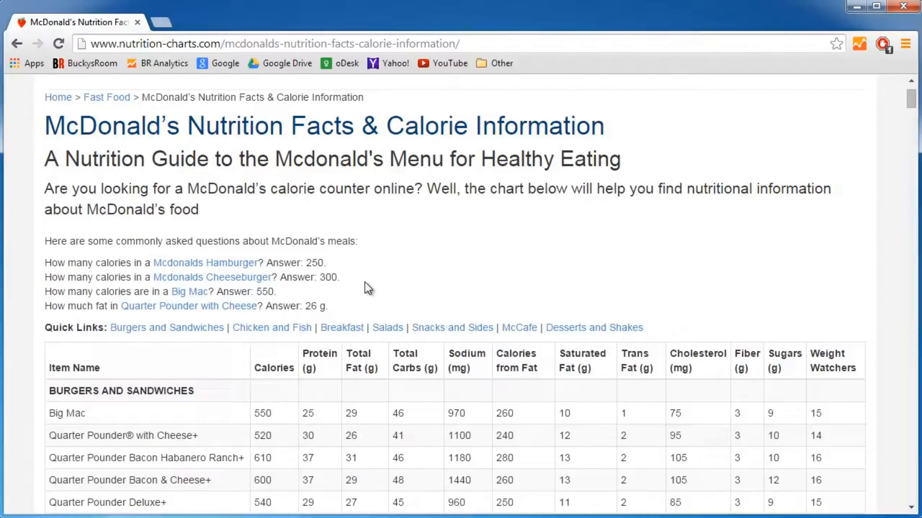
# - Examine the McDonald's nutrition page, including its web address and the columns of the Burgers and Sandwiches table
pyautogui.scroll(-4, 364, 281)
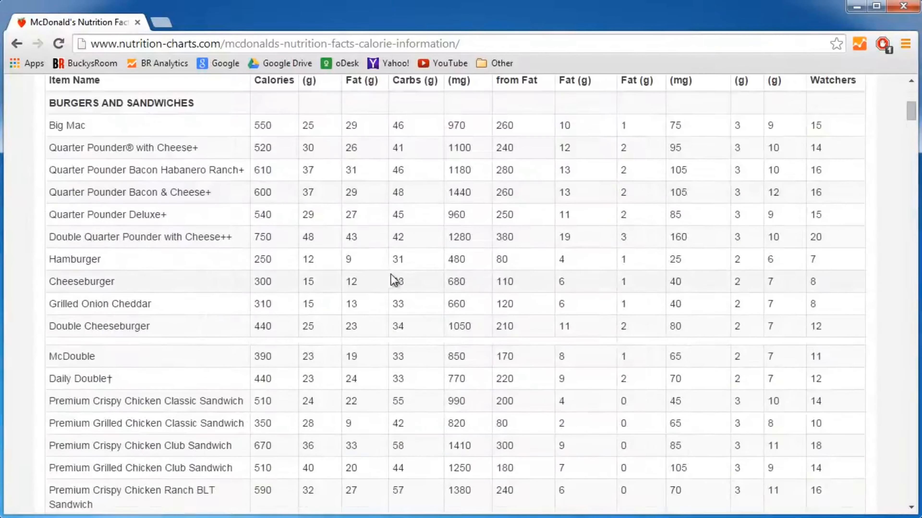
pyautogui.scroll(4, 395, 281)
pyautogui.click(360, 44)
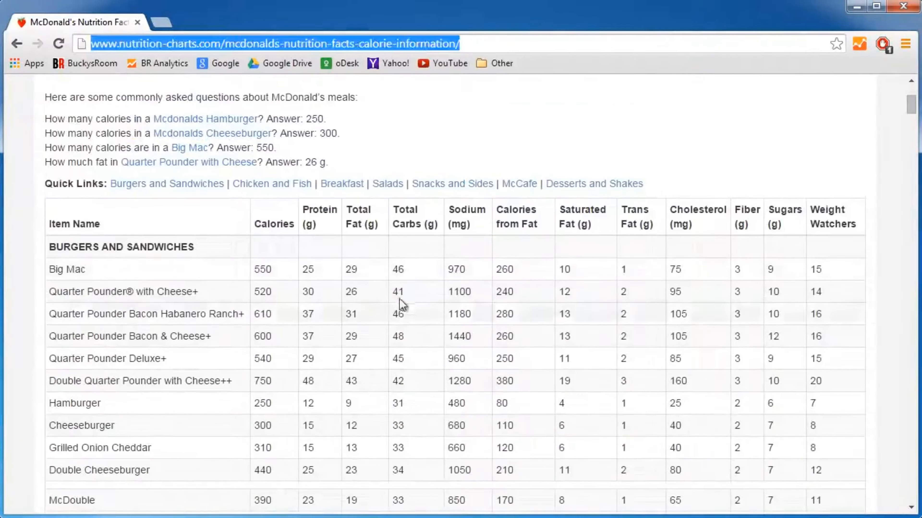
pyautogui.scroll(5, 400, 304)
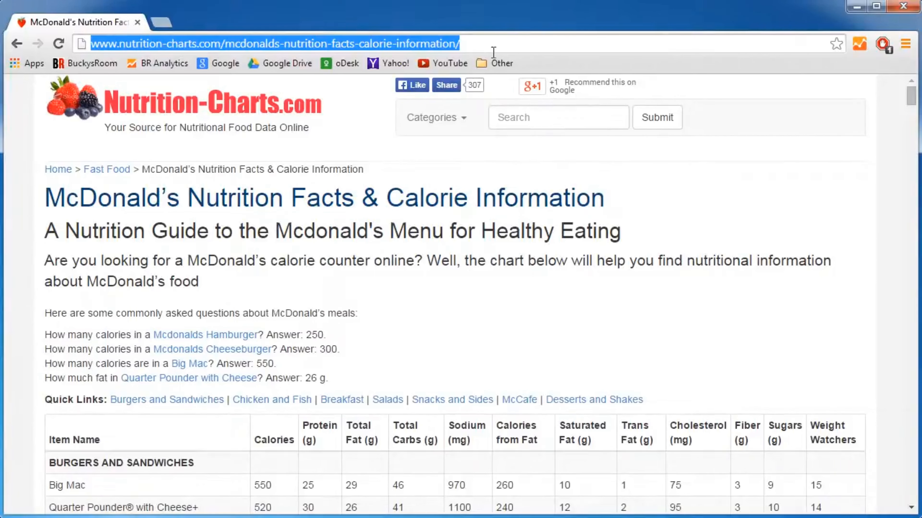
pyautogui.moveTo(478, 44); pyautogui.dragTo(73, 33)
pyautogui.scroll(-2, 159, 198)
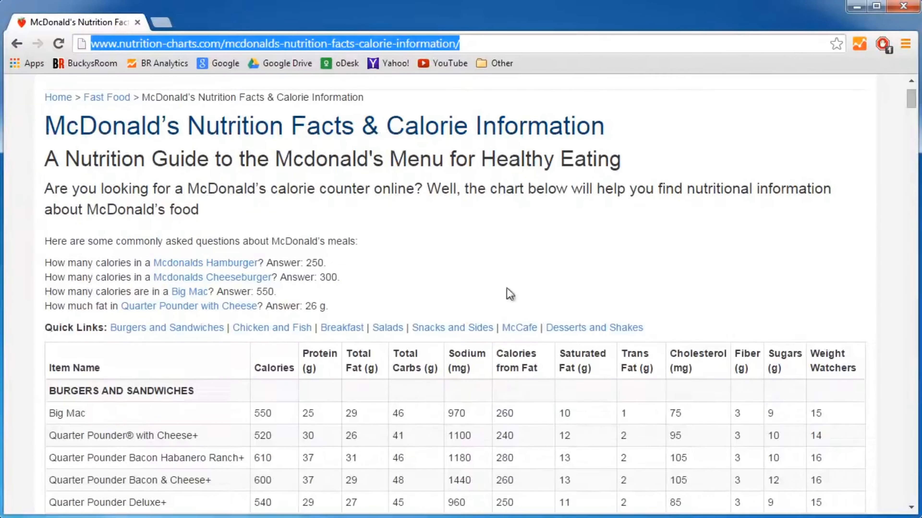
pyautogui.scroll(-3, 506, 288)
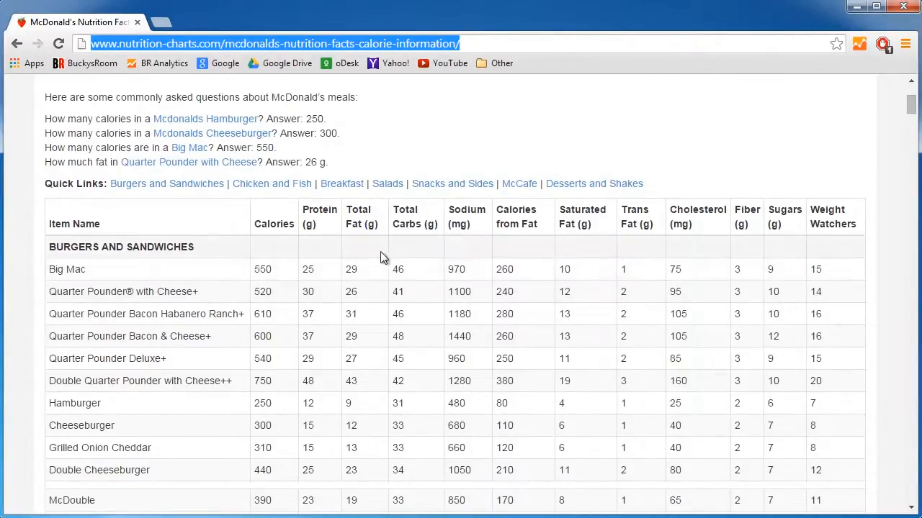
pyautogui.scroll(-2, 264, 265)
pyautogui.scroll(-2, 265, 265)
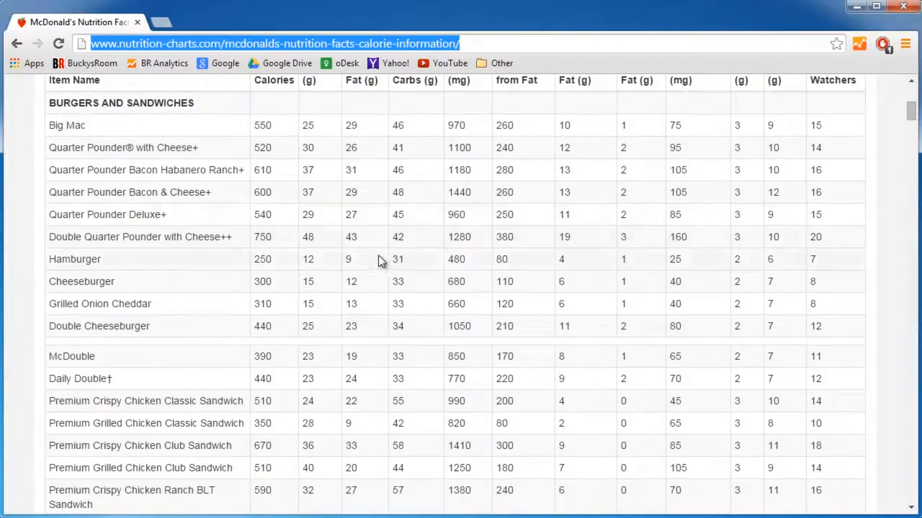
# - Copy the Burgers and Sandwiches section of the nutrition table, from the Item Name header row through the McRib row
pyautogui.scroll(-18, 381, 261)
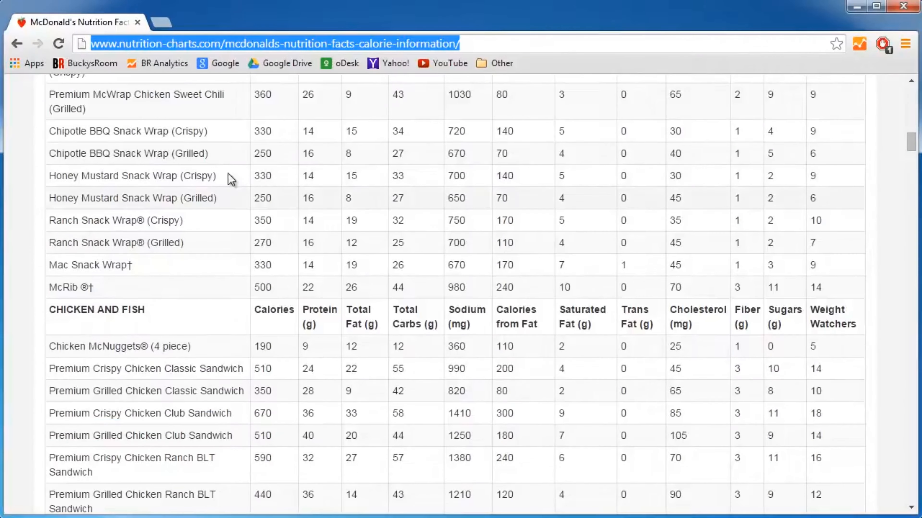
pyautogui.click(830, 290)
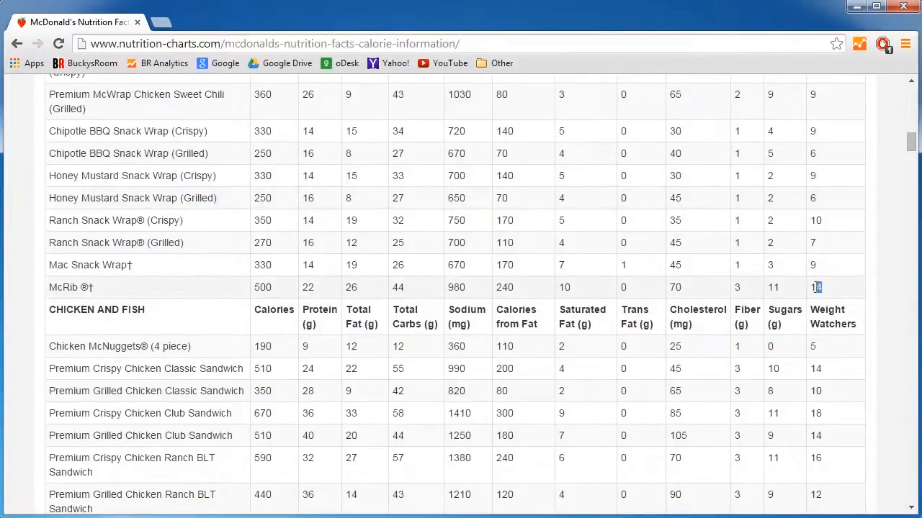
pyautogui.moveTo(817, 288); pyautogui.dragTo(74, 313)
pyautogui.rightClick(75, 313)
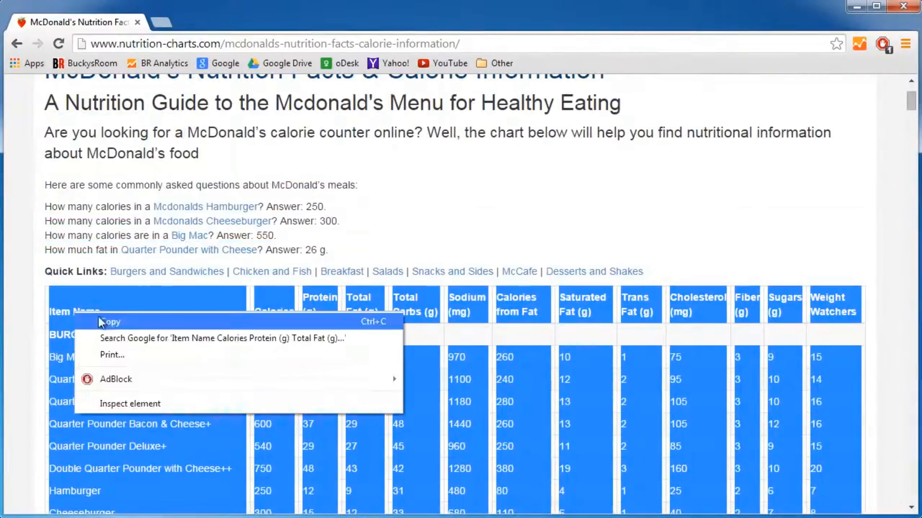
pyautogui.click(120, 325)
# - Look through the remaining food categories of the nutrition chart and return to the highlighted Burgers and Sandwiches section
pyautogui.scroll(-5, 221, 364)
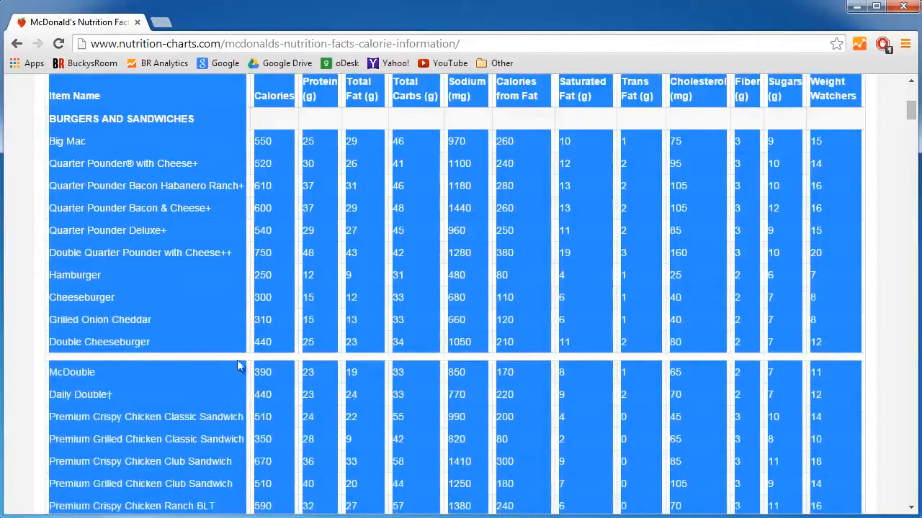
pyautogui.scroll(-5, 239, 251)
pyautogui.scroll(-20, 238, 253)
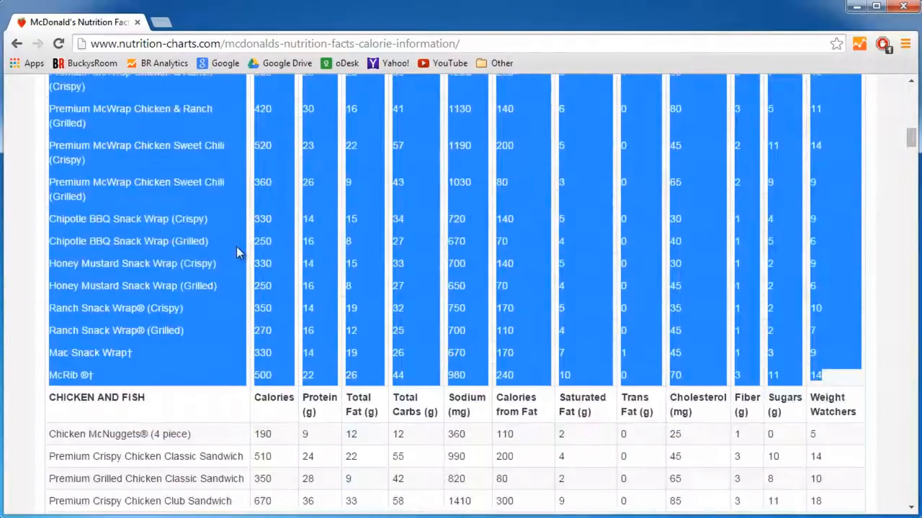
pyautogui.scroll(-20, 235, 260)
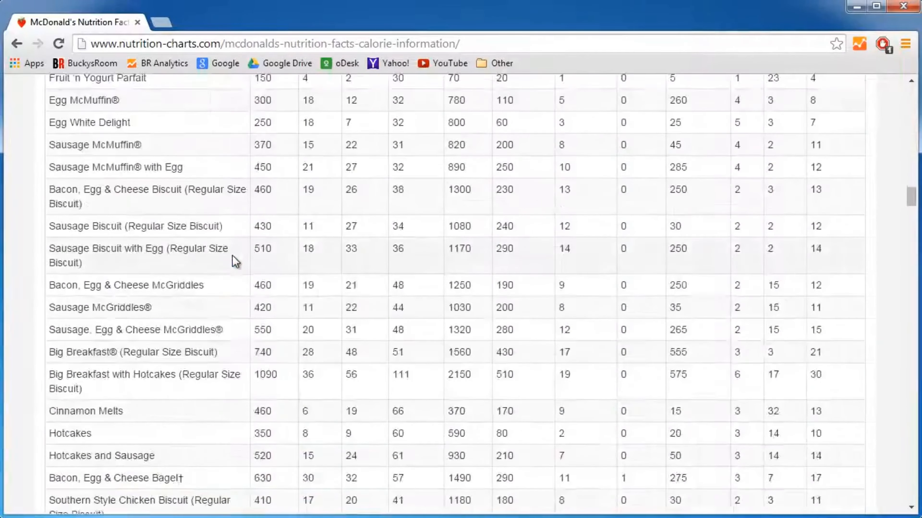
pyautogui.scroll(-20, 328, 289)
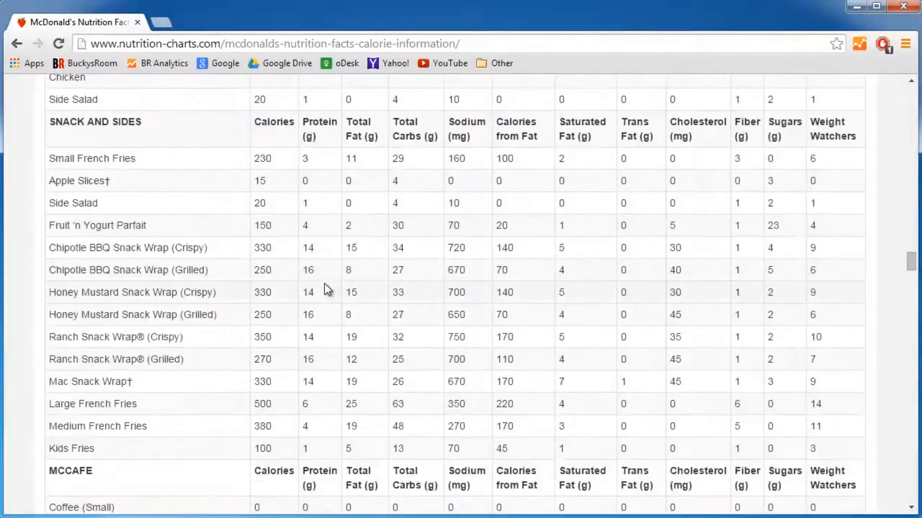
pyautogui.scroll(-12, 347, 288)
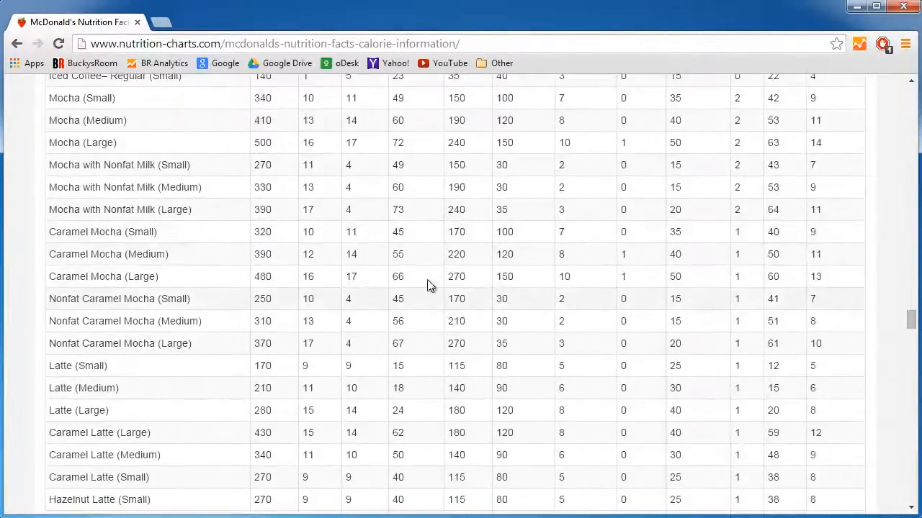
pyautogui.scroll(20, 411, 286)
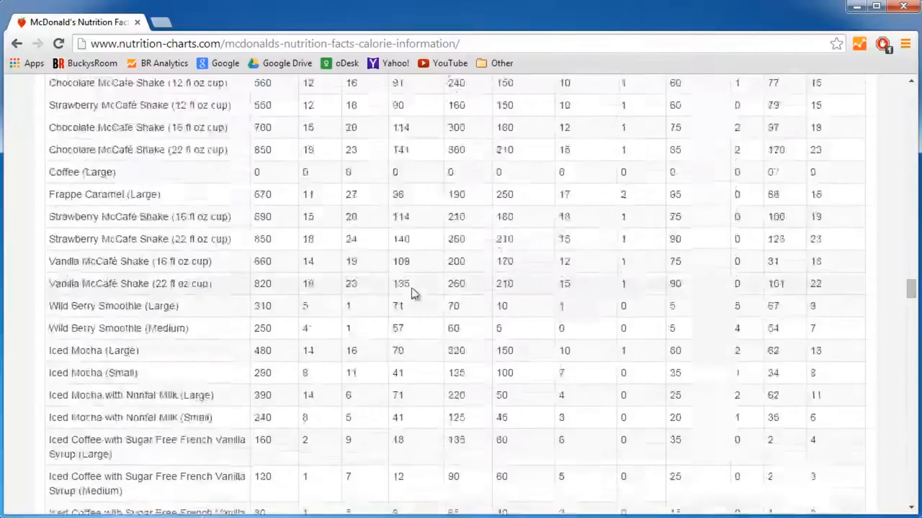
pyautogui.moveTo(911, 267); pyautogui.dragTo(902, 88)
pyautogui.scroll(-3, 130, 281)
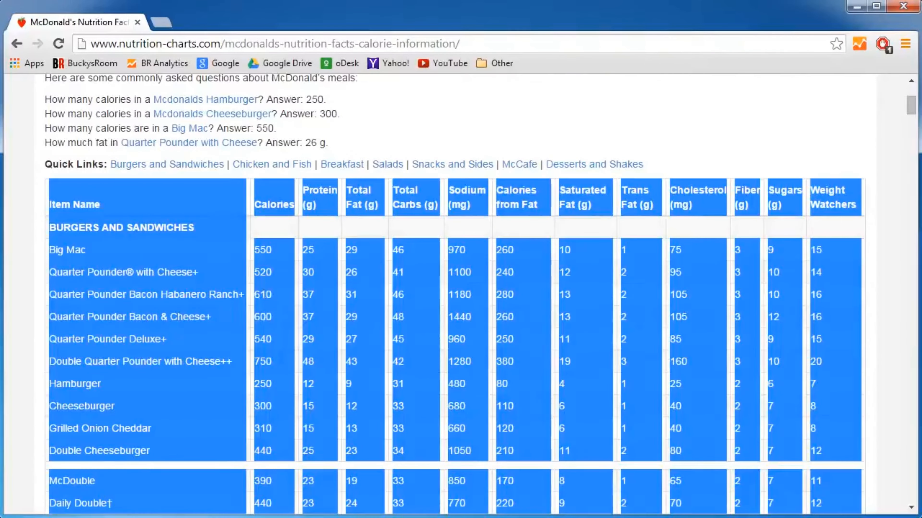
# - Switch to Excel and paste the copied nutrition table into the blank workbook starting at cell A1
pyautogui.hotkey('alt', 'Tab')
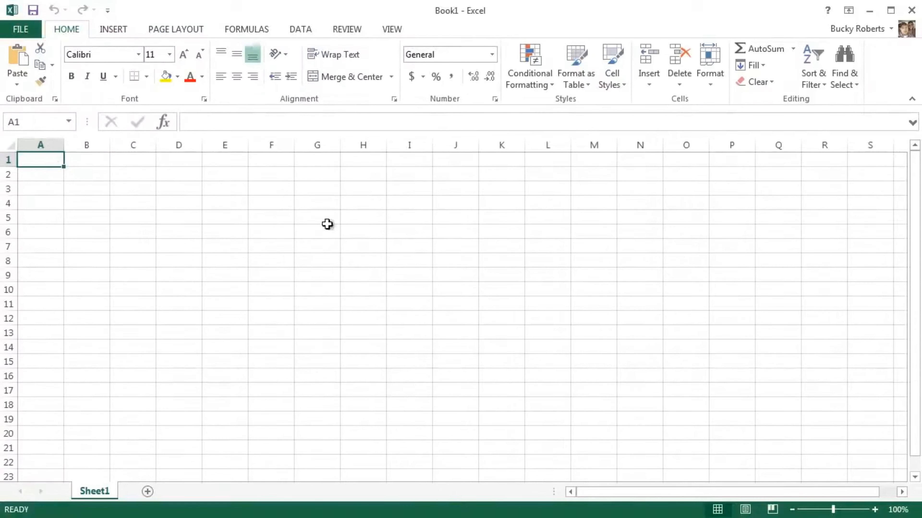
pyautogui.hotkey('ctrl', 'v')
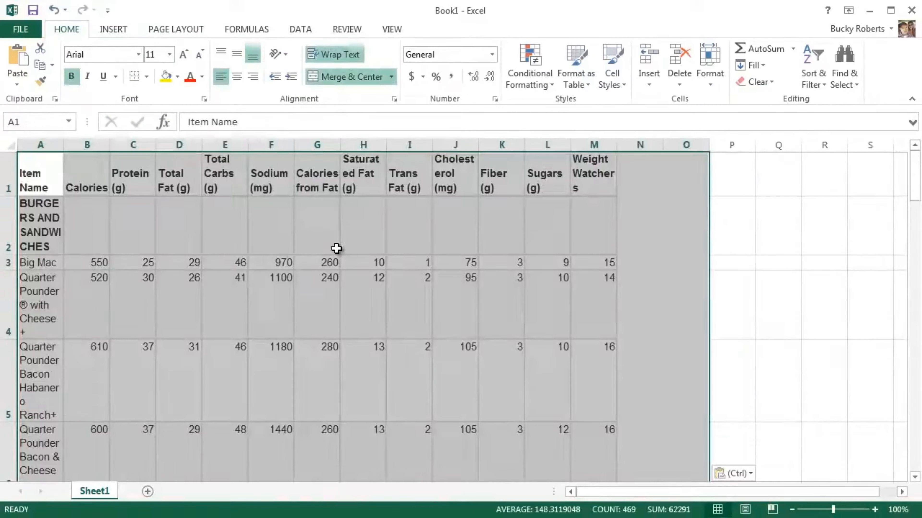
pyautogui.click(767, 234)
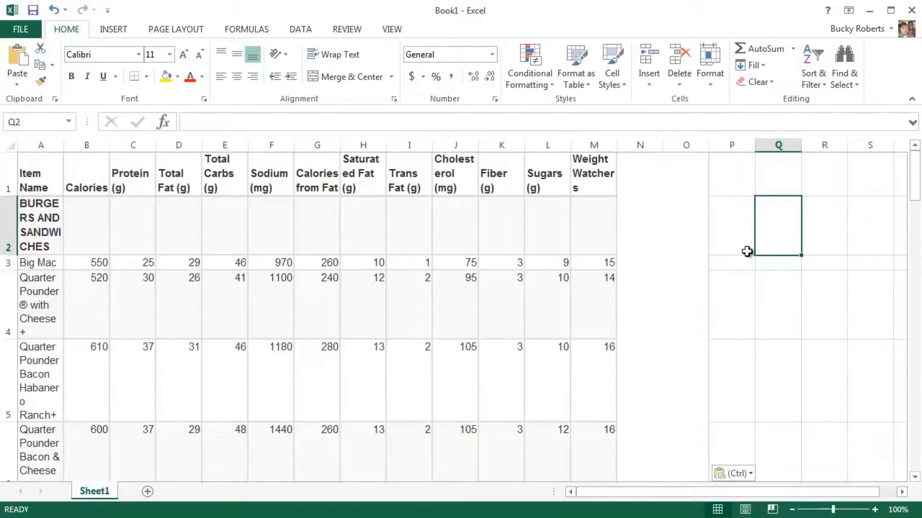
pyautogui.click(759, 297)
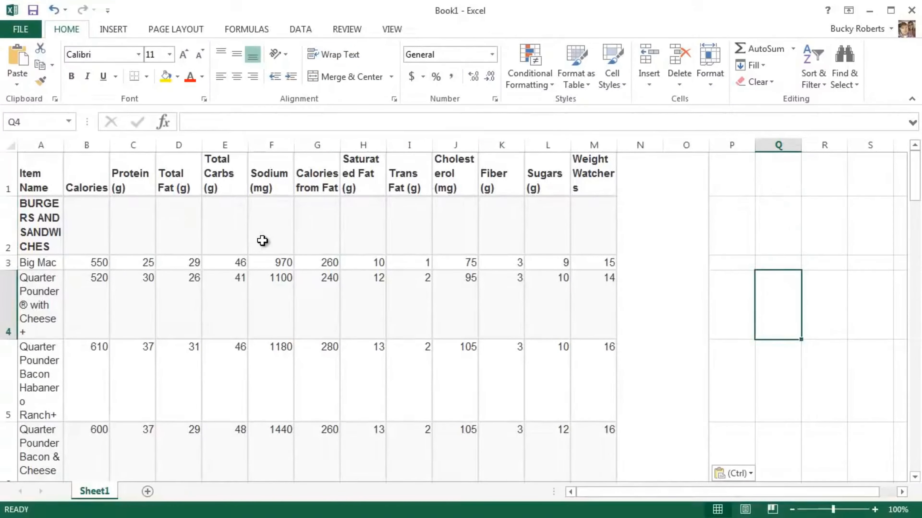
pyautogui.scroll(-5, 263, 241)
pyautogui.scroll(5, 272, 271)
pyautogui.click(677, 240)
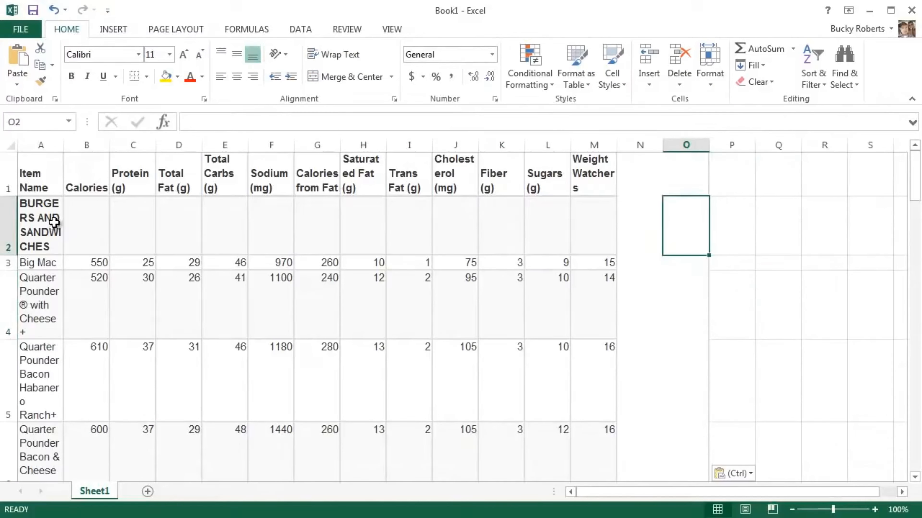
# - Compare the heading in cell A2 with the BURGERS AND SANDWICHES heading on the web page, highlighting it there, and return to Excel
pyautogui.click(42, 221)
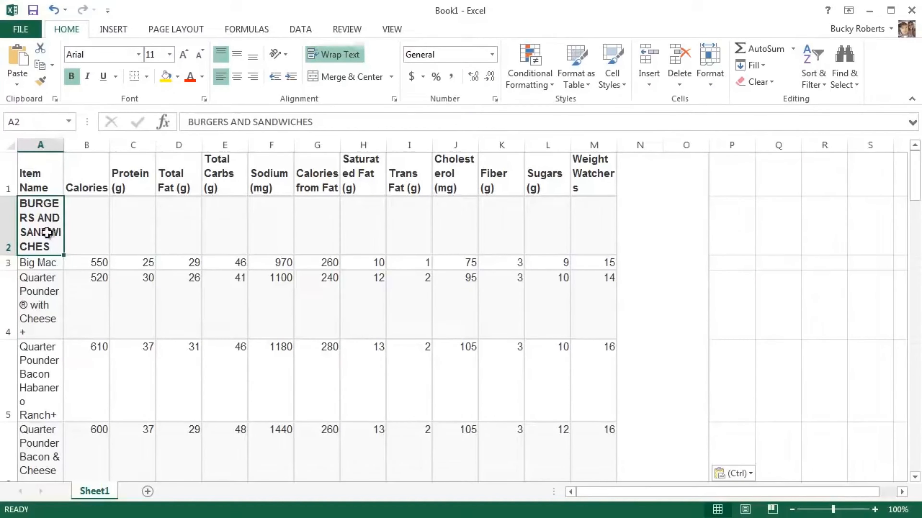
pyautogui.hotkey('alt', 'Tab')
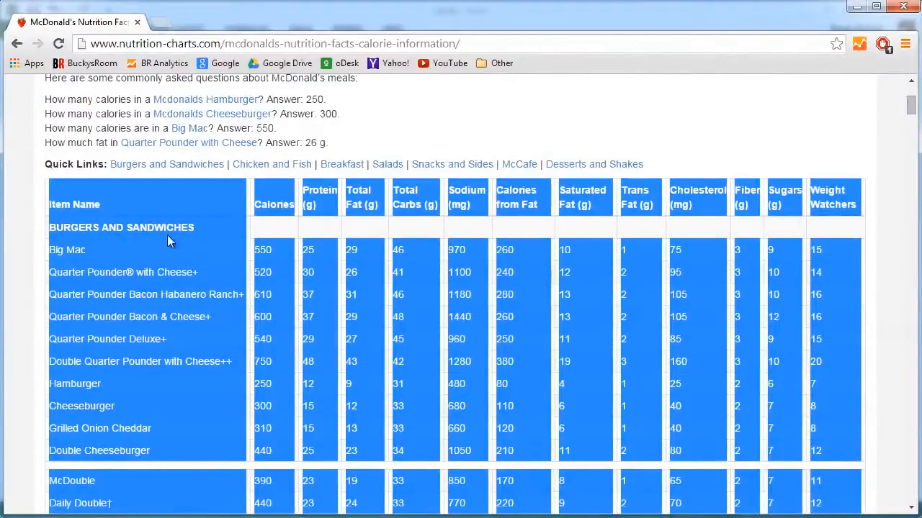
pyautogui.moveTo(192, 227); pyautogui.dragTo(53, 228)
pyautogui.hotkey('ctrl', 'c')
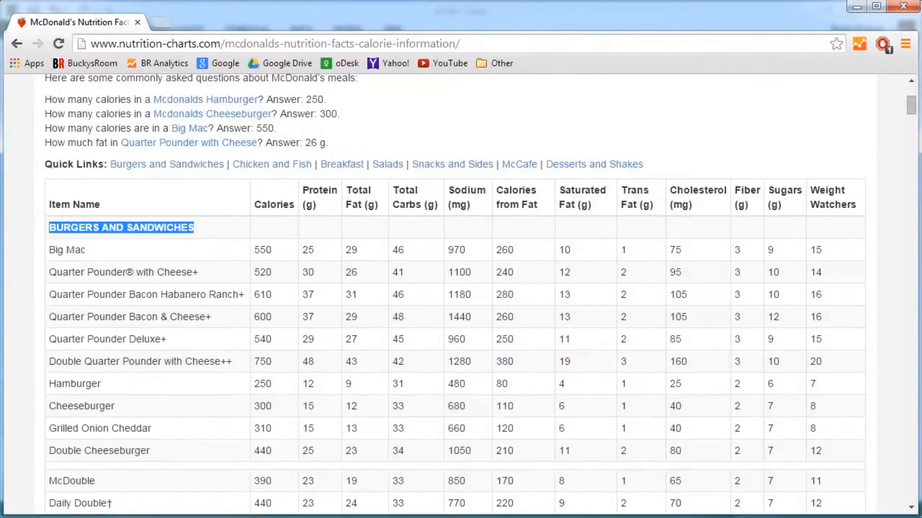
pyautogui.hotkey('alt', 'Tab')
pyautogui.hotkey('ctrl', 'v')
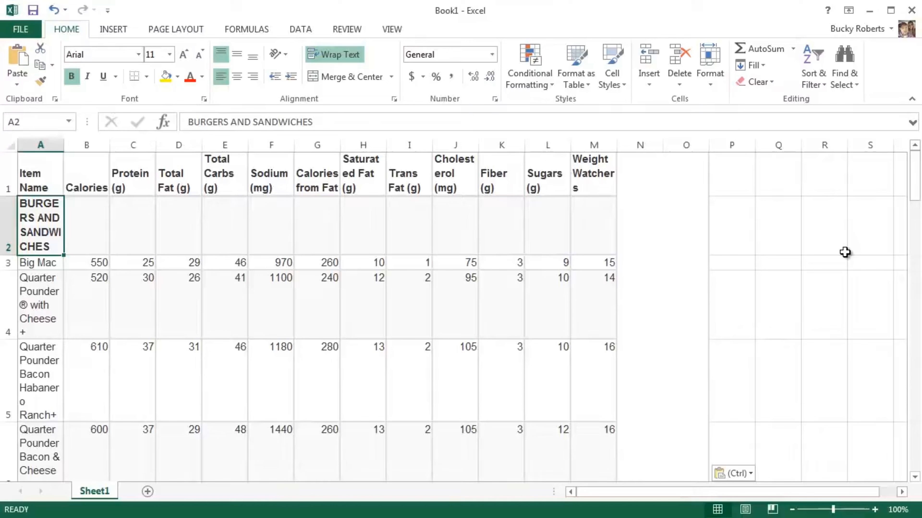
# - Delete the empty columns N and O beside the pasted table
pyautogui.moveTo(644, 145); pyautogui.dragTo(681, 145)
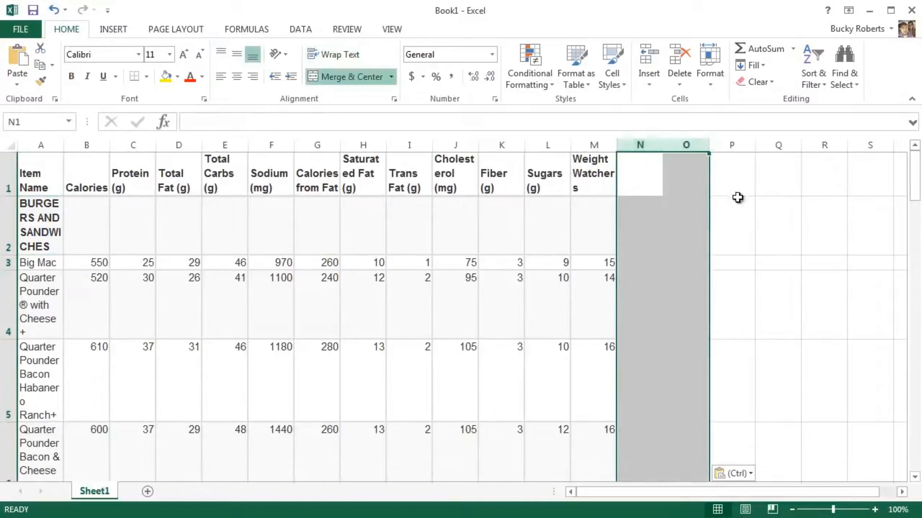
pyautogui.scroll(-2, 667, 261)
pyautogui.scroll(2, 667, 260)
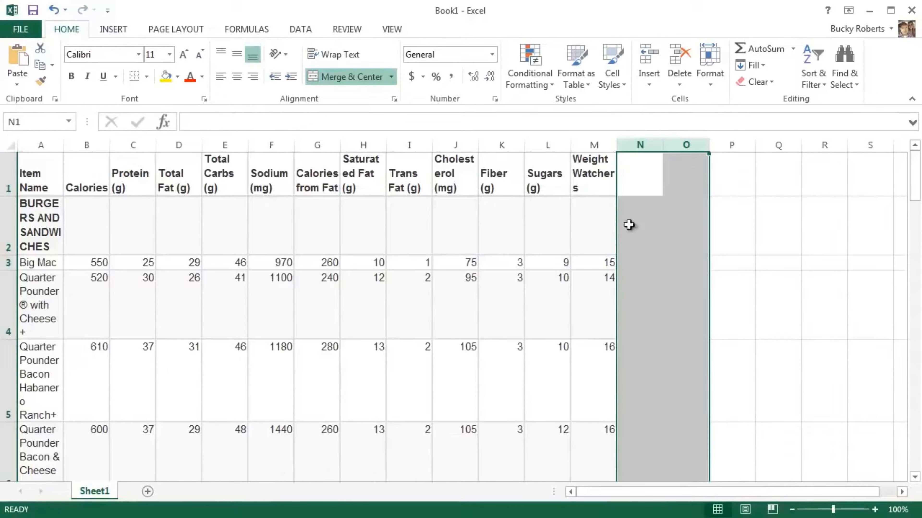
pyautogui.rightClick(648, 148)
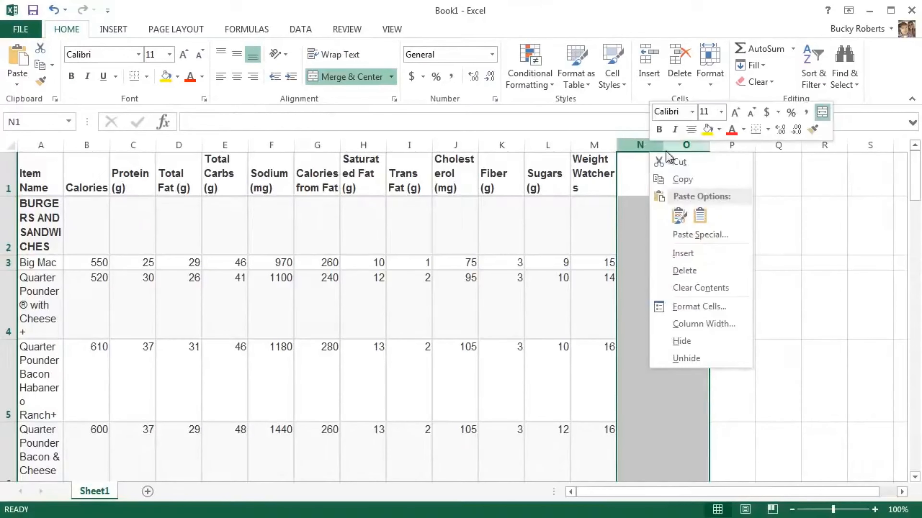
pyautogui.click(681, 268)
pyautogui.click(776, 226)
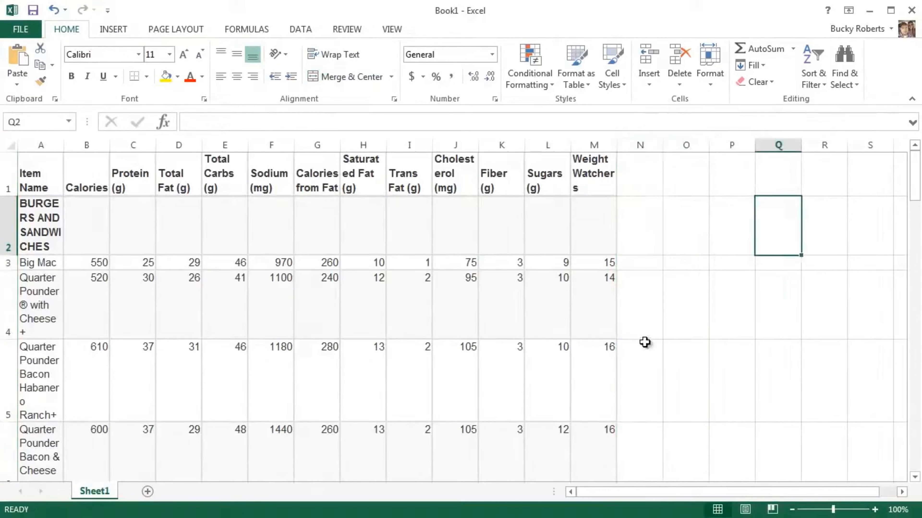
# - Check the pasted table for gaps and delete the empty row 13 between Double Cheeseburger and McDouble
pyautogui.scroll(-1, 680, 233)
pyautogui.scroll(-10, 680, 232)
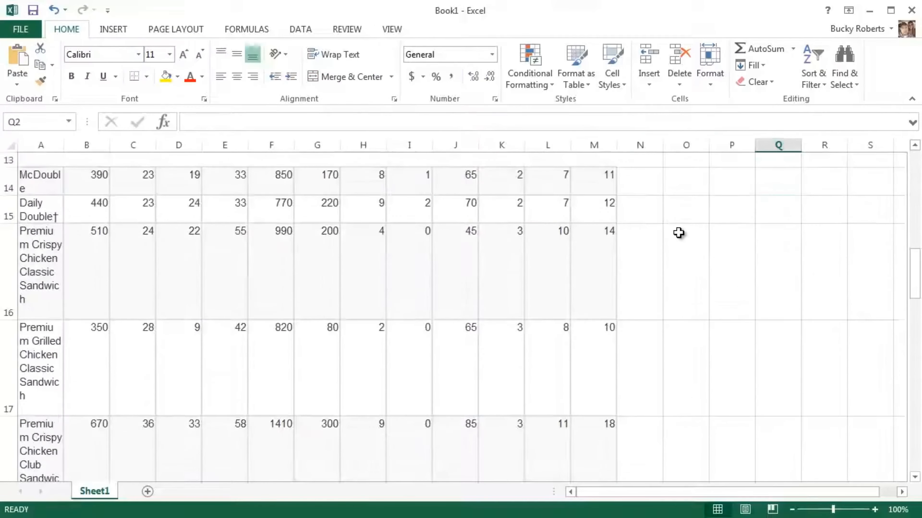
pyautogui.scroll(-1, 680, 233)
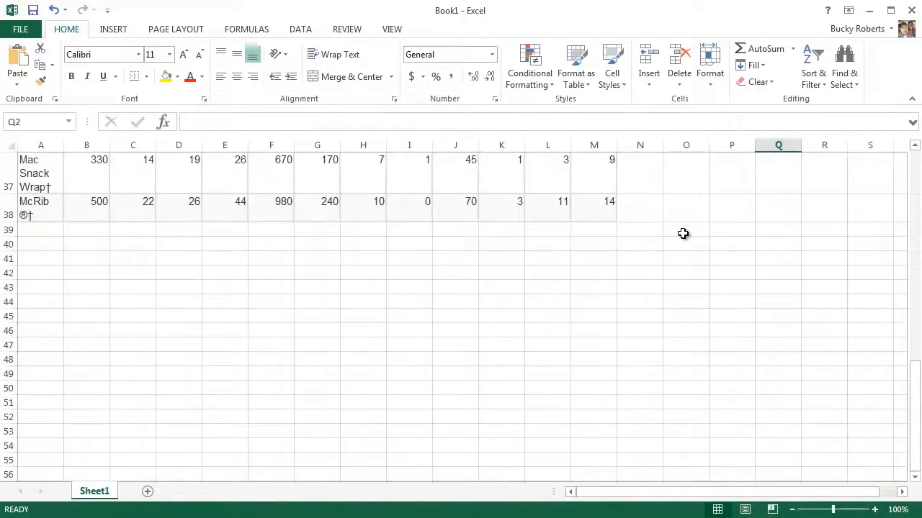
pyautogui.scroll(9, 682, 234)
pyautogui.scroll(4, 687, 239)
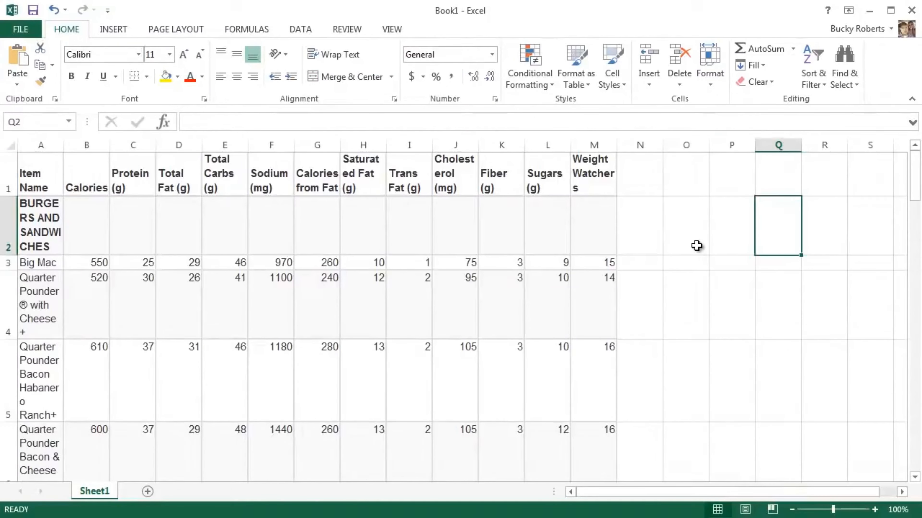
pyautogui.moveTo(916, 188); pyautogui.dragTo(918, 253)
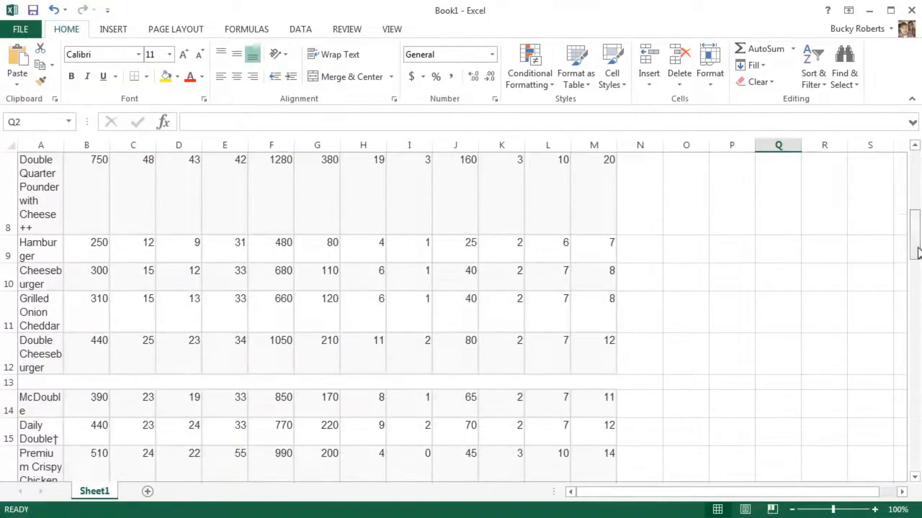
pyautogui.click(9, 382)
pyautogui.scroll(-2, 765, 218)
pyautogui.scroll(2, 765, 221)
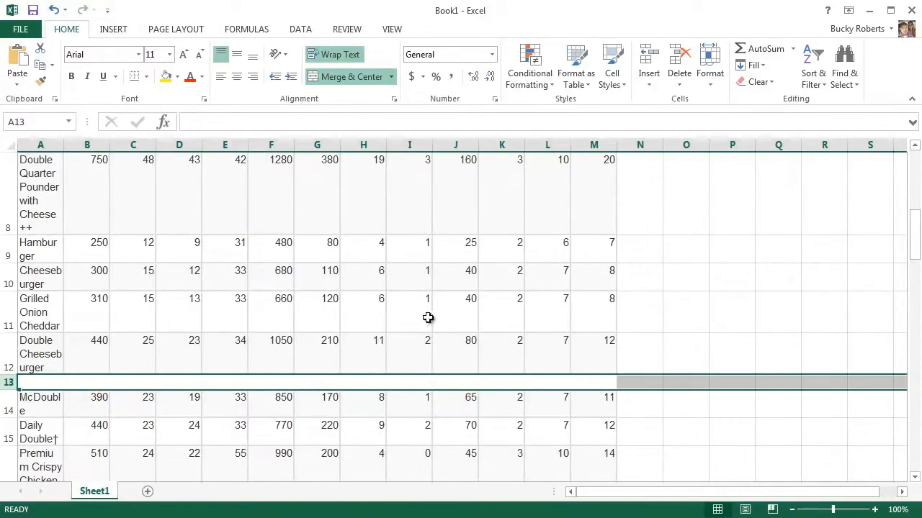
pyautogui.rightClick(8, 382)
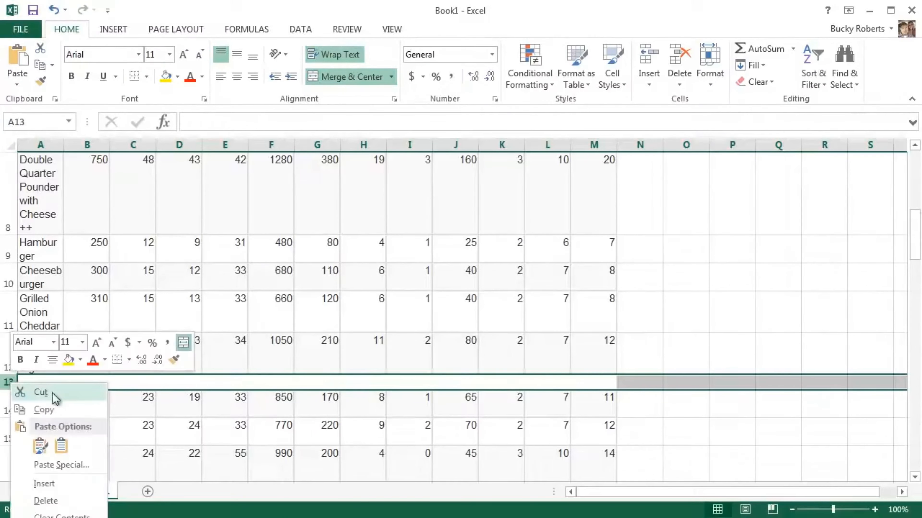
pyautogui.click(46, 500)
pyautogui.scroll(3, 621, 355)
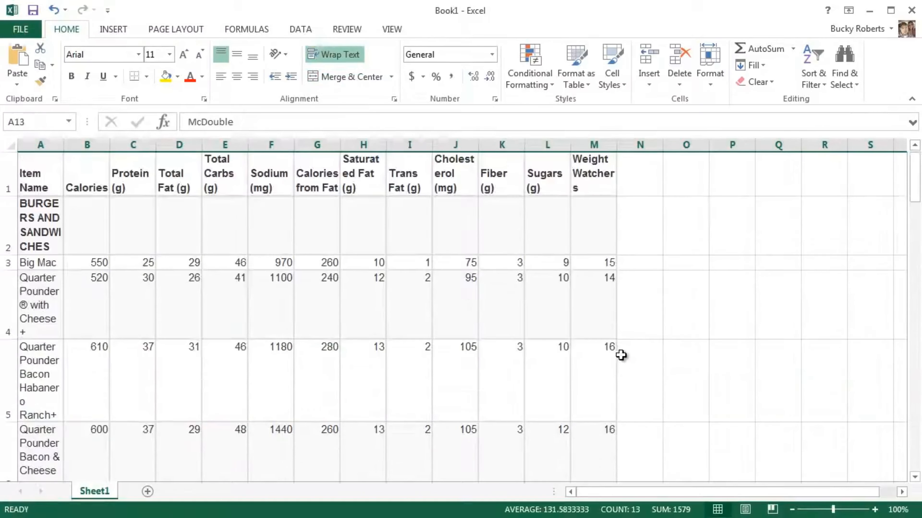
pyautogui.click(661, 321)
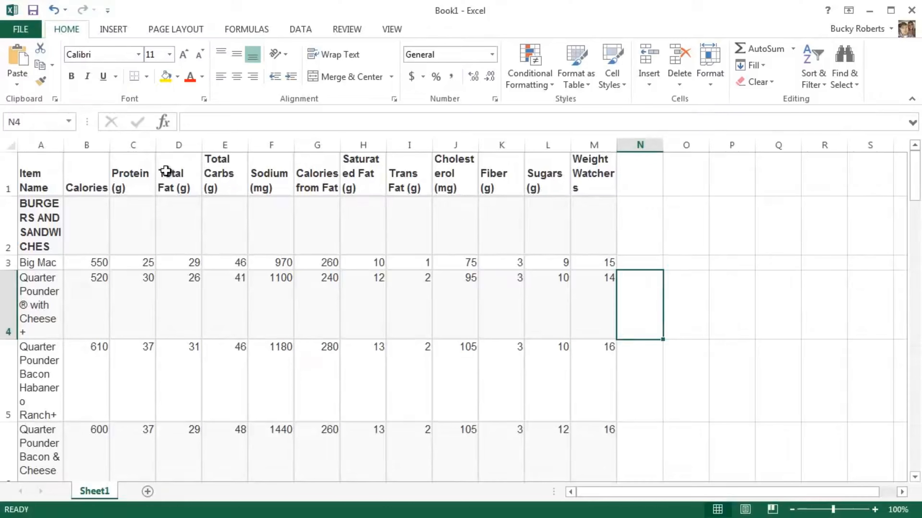
# - Clear all formatting from the entire sheet while keeping the table's contents
pyautogui.click(152, 174)
pyautogui.click(310, 177)
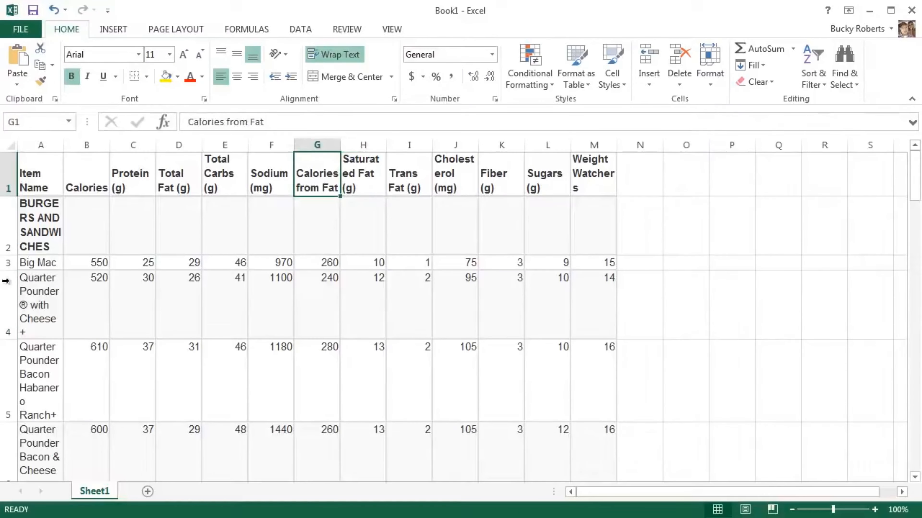
pyautogui.click(46, 291)
pyautogui.click(99, 294)
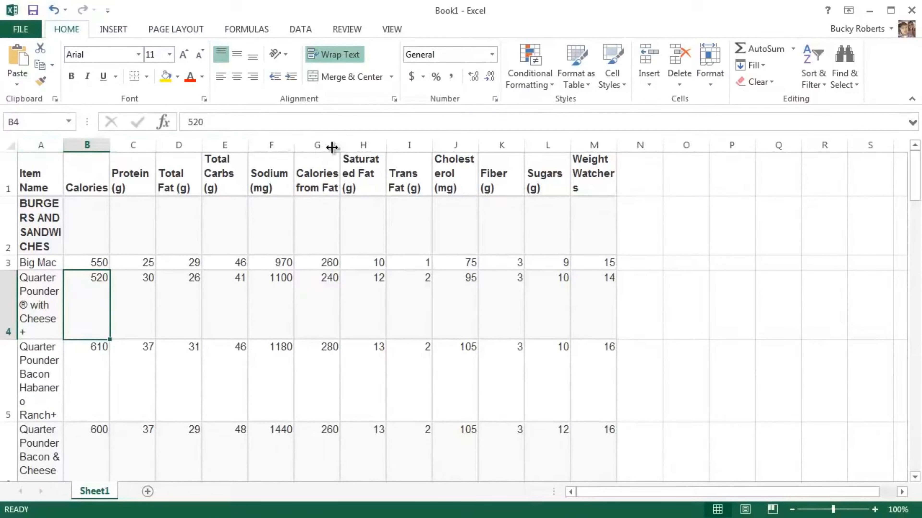
pyautogui.click(12, 146)
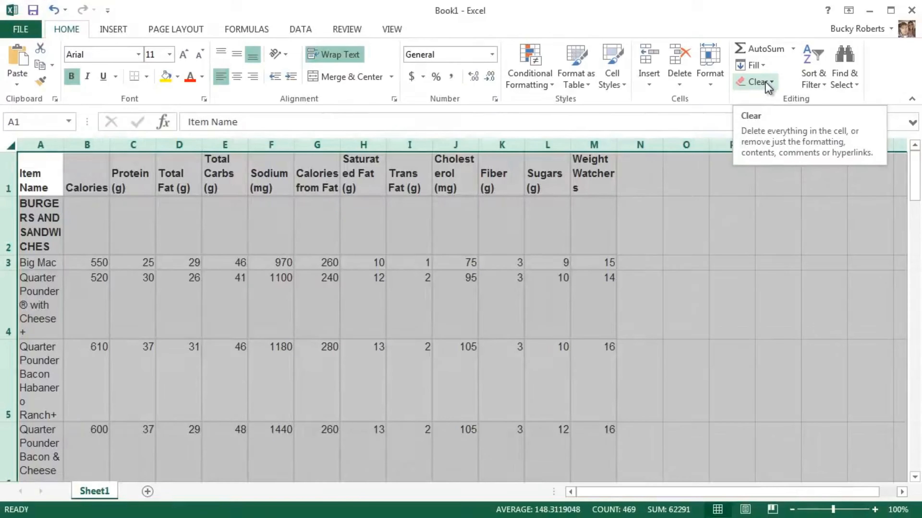
pyautogui.click(772, 82)
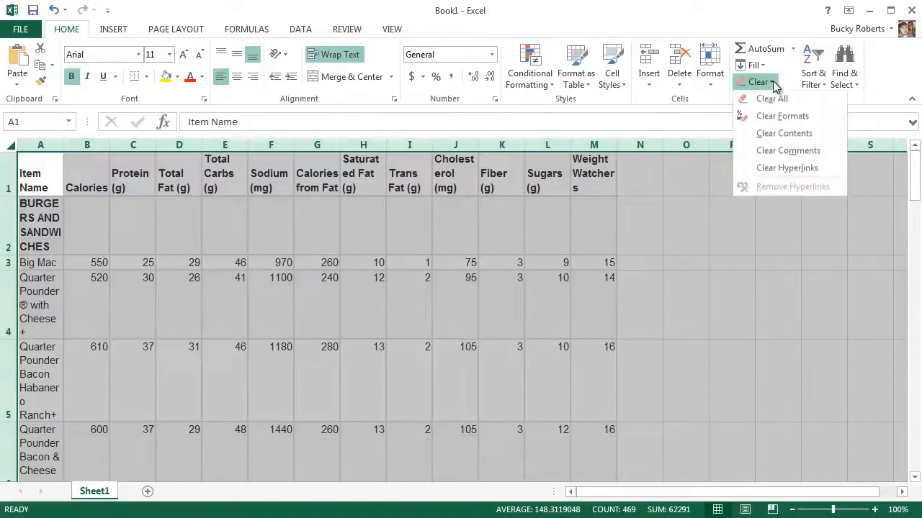
pyautogui.click(785, 118)
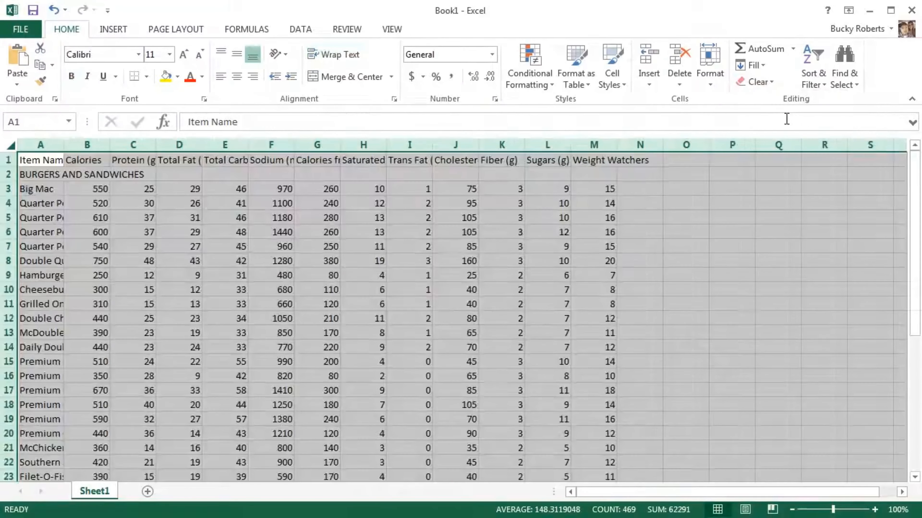
pyautogui.click(772, 243)
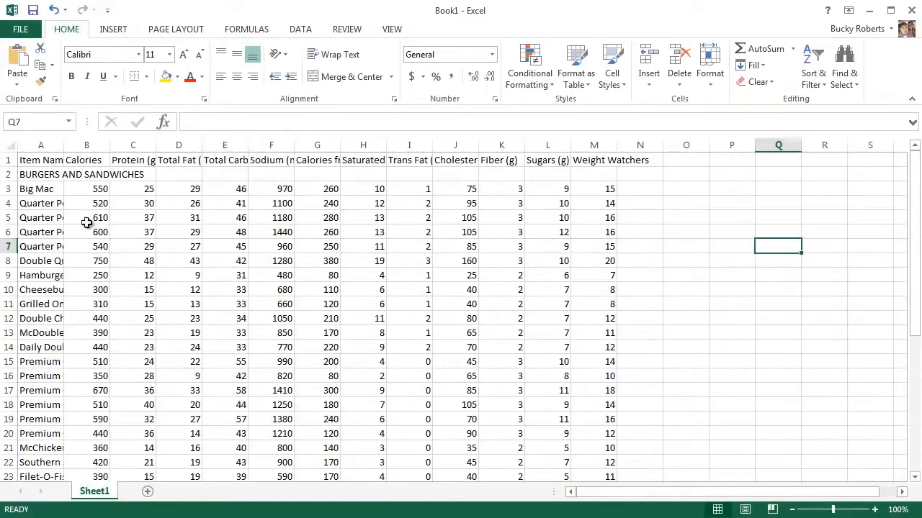
# - Fit the widths of the Item Name and Calories columns individually to their contents
pyautogui.click(58, 203)
pyautogui.click(38, 348)
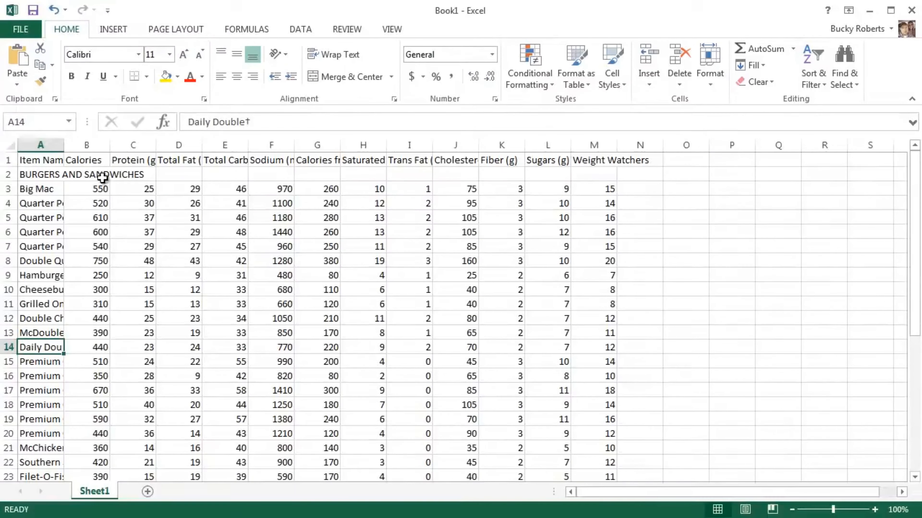
pyautogui.doubleClick(64, 145)
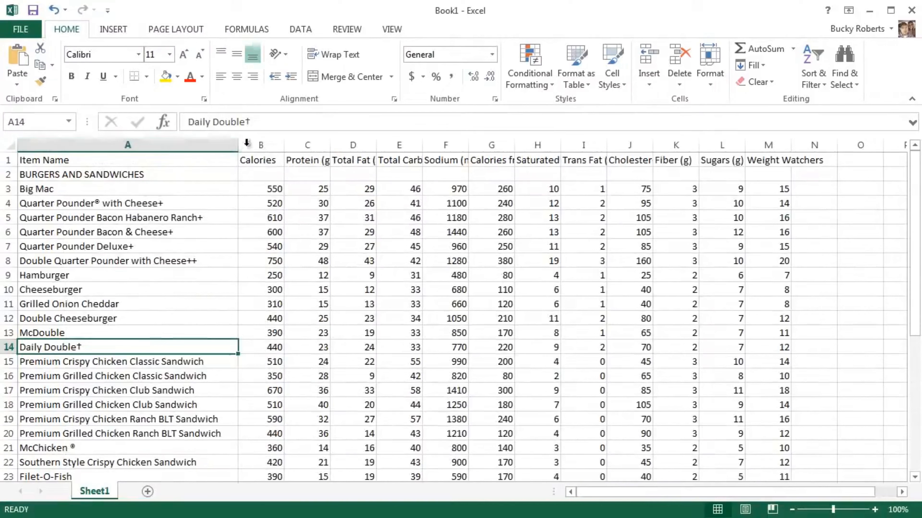
pyautogui.doubleClick(284, 146)
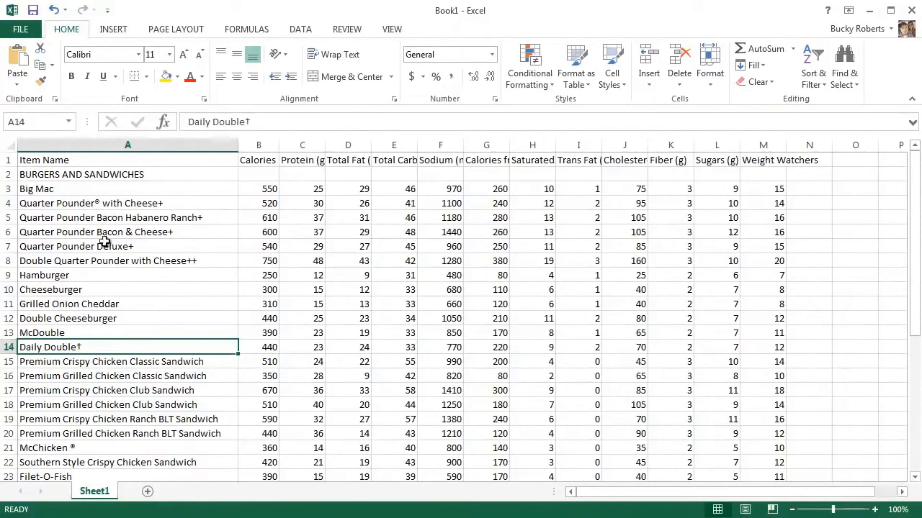
# - AutoFit the column width of every column in the sheet
pyautogui.click(10, 146)
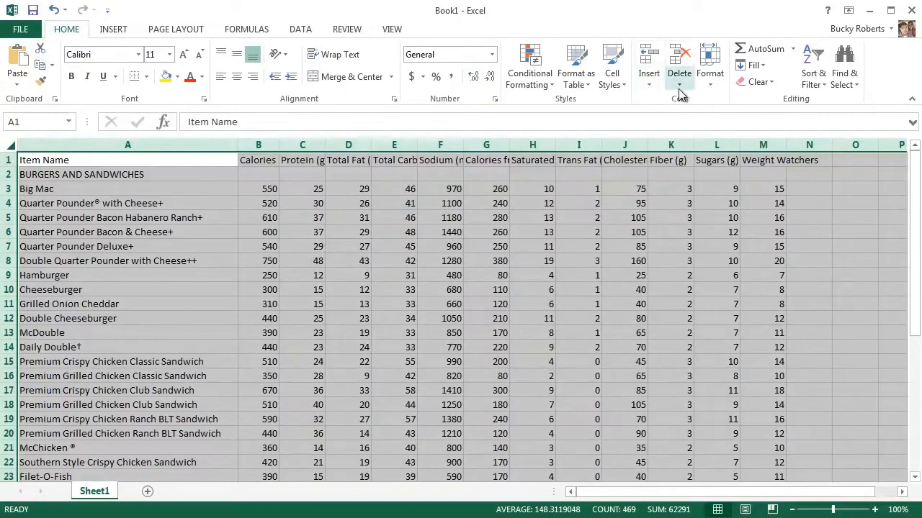
pyautogui.click(712, 89)
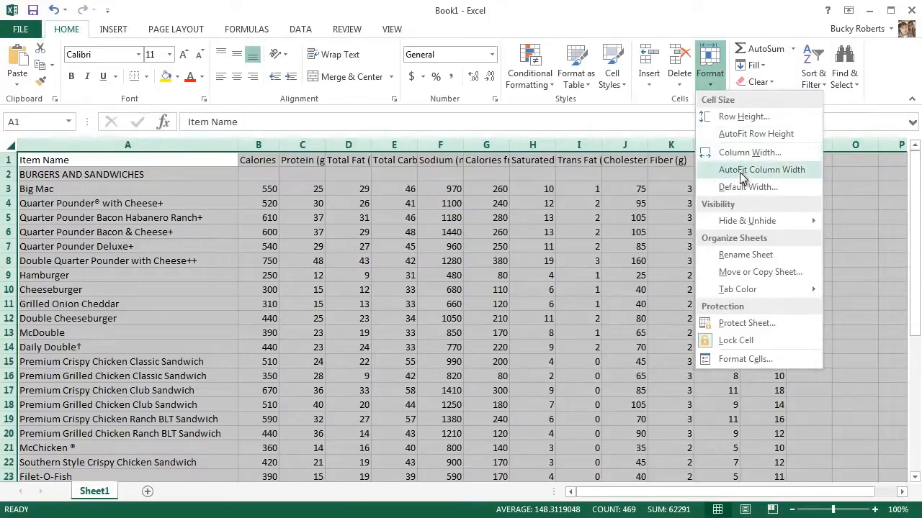
pyautogui.click(761, 169)
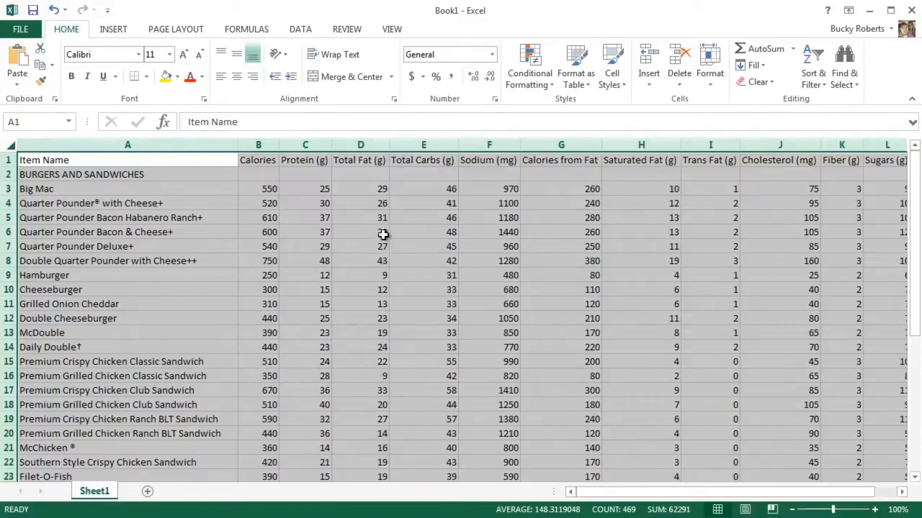
pyautogui.click(435, 235)
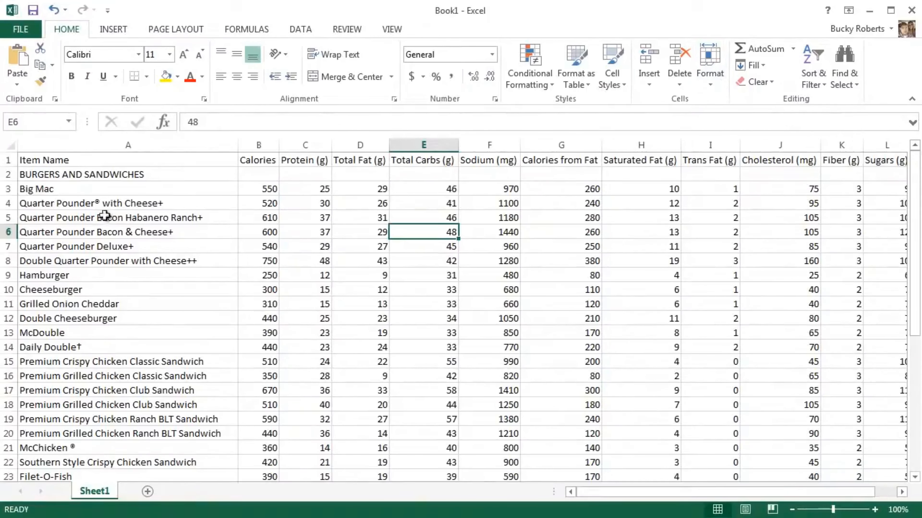
# - Enlarge the heights of row 3 (Big Mac) and row 9 (Hamburger) so the rows are unevenly spaced
pyautogui.click(95, 260)
pyautogui.scroll(-8, 96, 269)
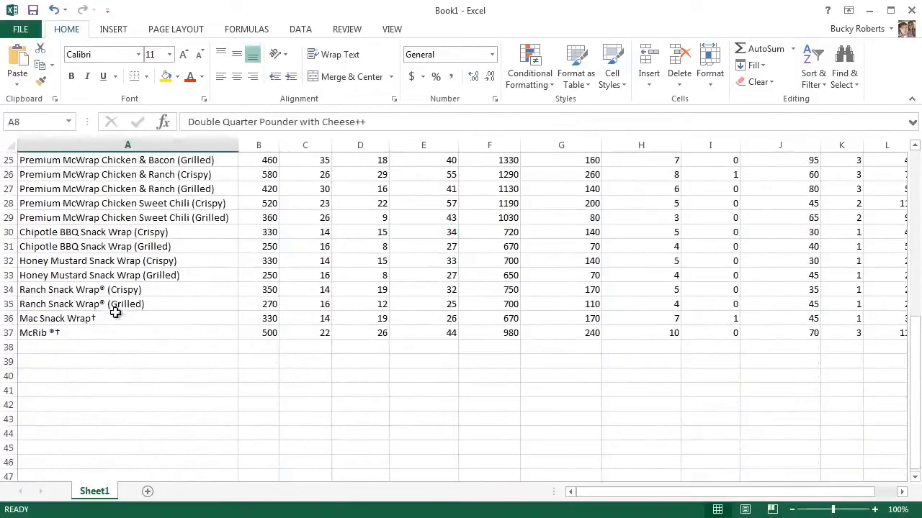
pyautogui.scroll(8, 116, 313)
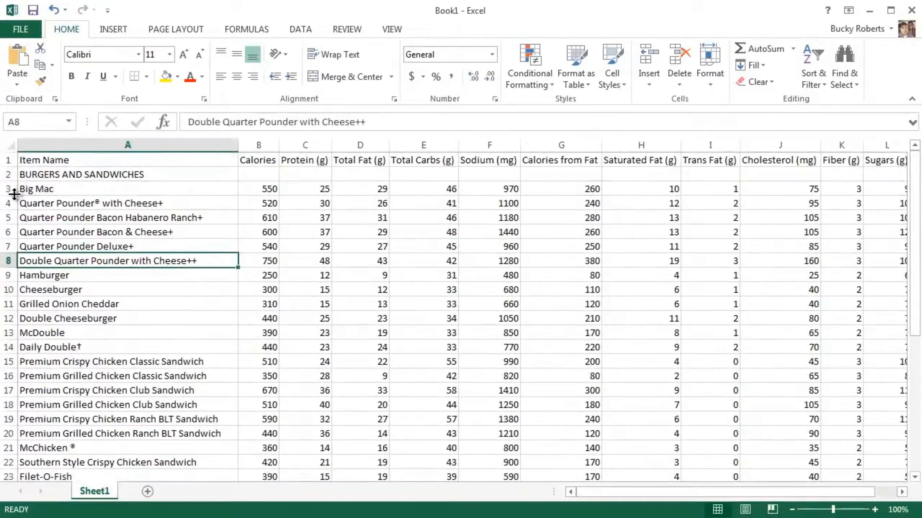
pyautogui.moveTo(14, 196); pyautogui.dragTo(14, 228)
pyautogui.moveTo(15, 300)
pyautogui.mouseDown()
pyautogui.moveTo(16, 326)
pyautogui.moveTo(16, 307)
pyautogui.mouseUp()
pyautogui.scroll(-3, 61, 332)
pyautogui.scroll(3, 35, 177)
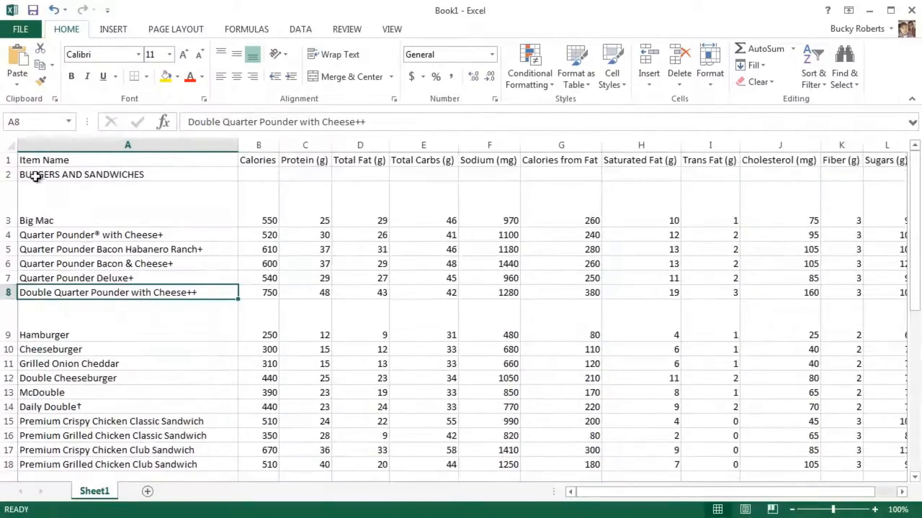
# - AutoFit the row height of every row in the sheet
pyautogui.click(10, 145)
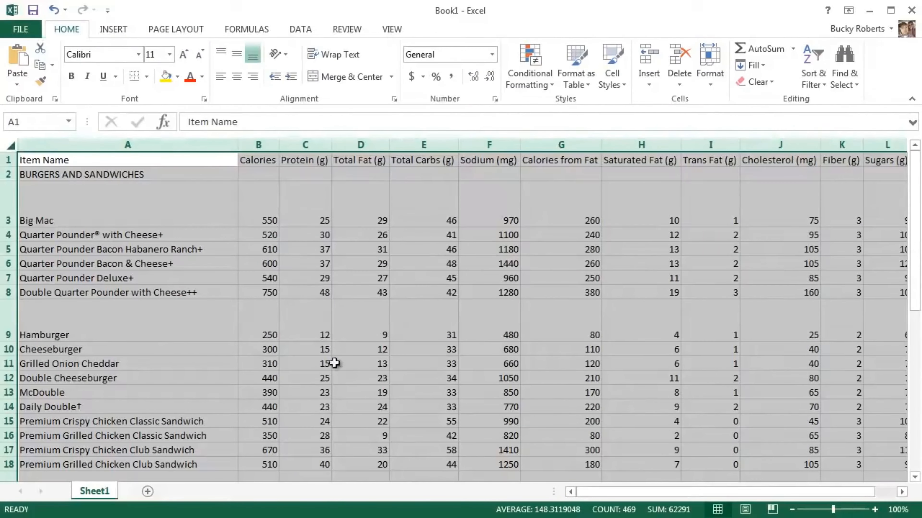
pyautogui.click(710, 87)
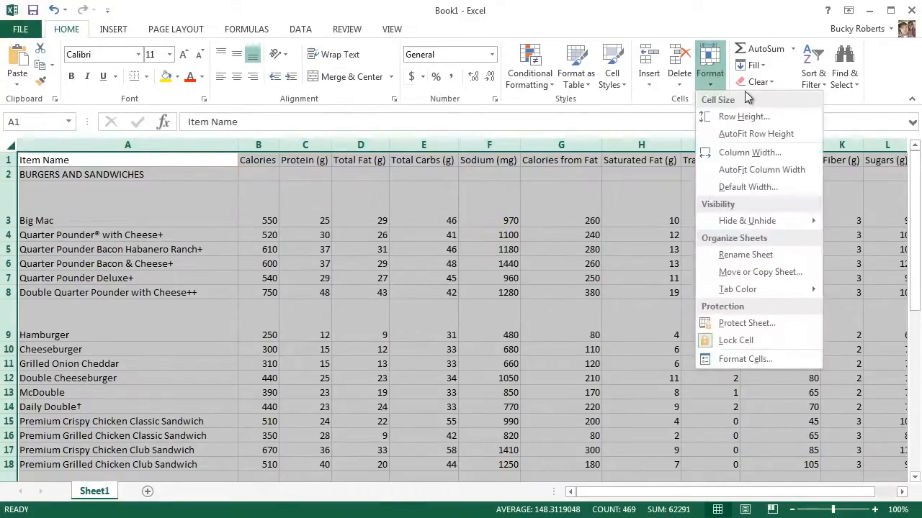
pyautogui.click(757, 137)
pyautogui.click(139, 260)
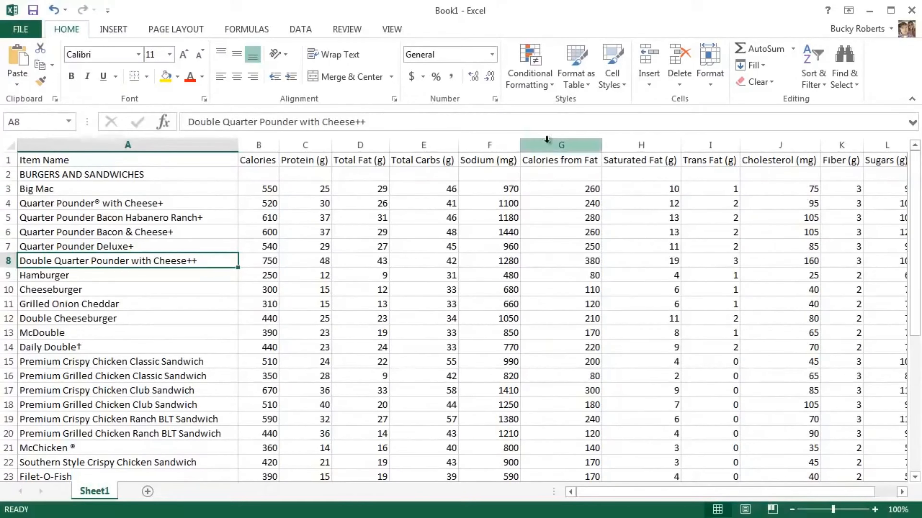
# - Go through the column headings in row 1 between Calories and Saturated Fat (g)
pyautogui.click(560, 161)
pyautogui.click(497, 160)
pyautogui.click(435, 160)
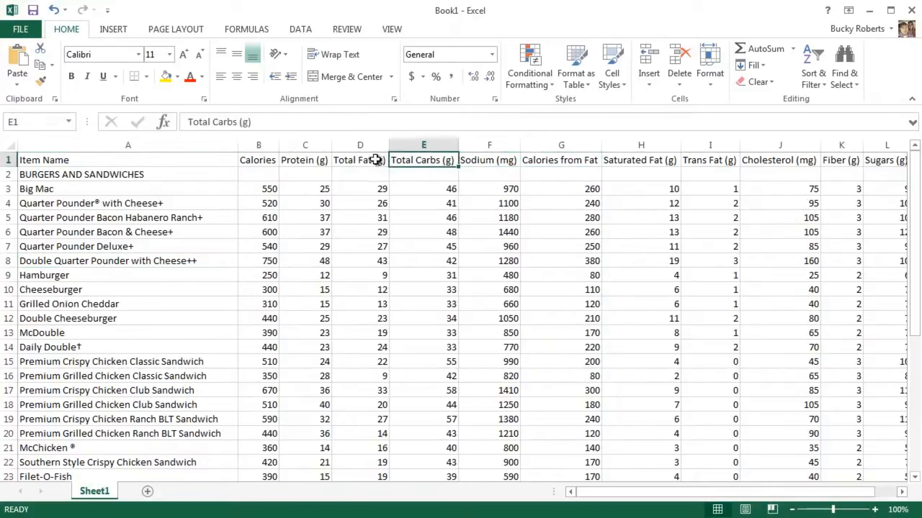
pyautogui.click(363, 161)
pyautogui.click(310, 160)
pyautogui.press('Left')
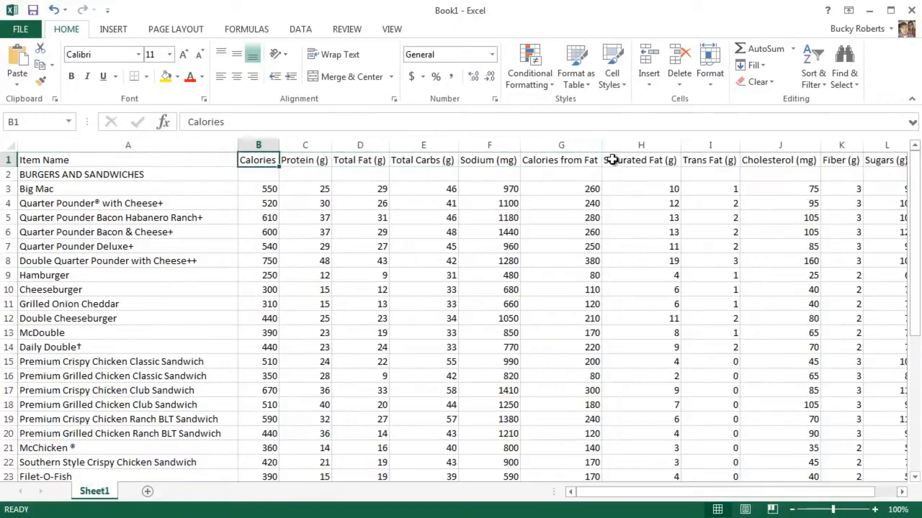
pyautogui.click(633, 162)
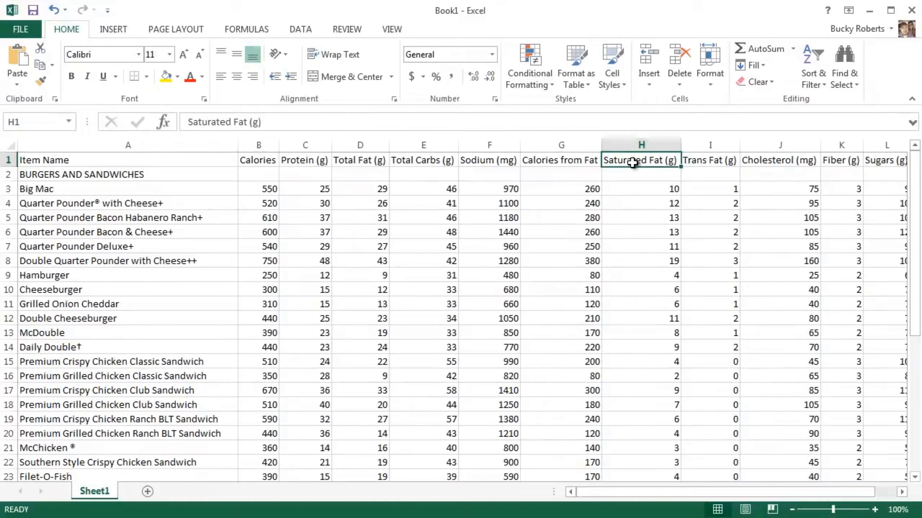